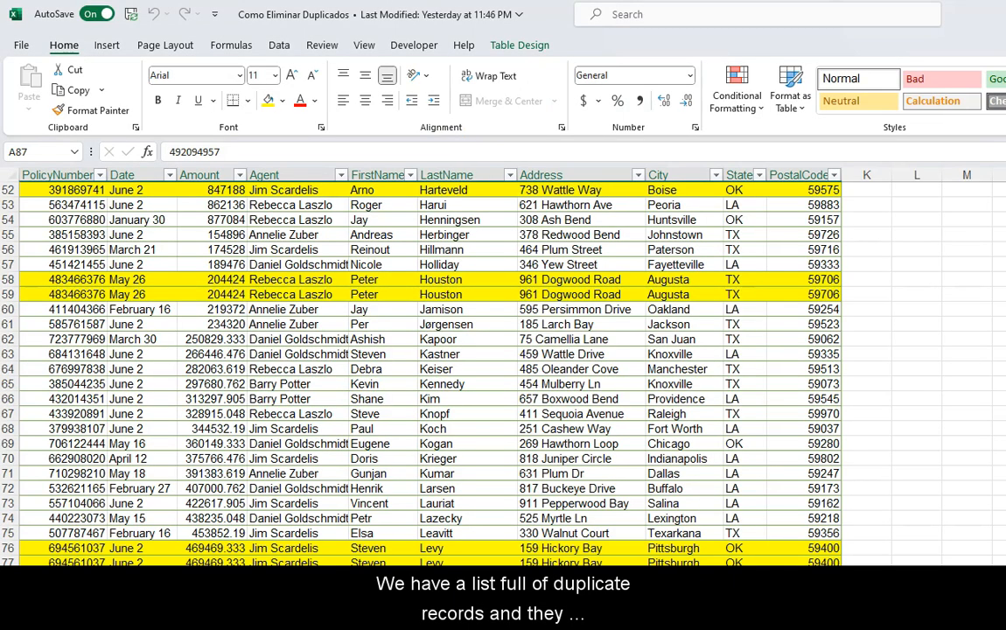
Step: Examine the policy table's highlighted duplicate rows and each column header from PolicyNumber to PostalCode
scroll(452, 368, "down", 8)
scroll(452, 367, "down", 14)
scroll(453, 368, "down", 1)
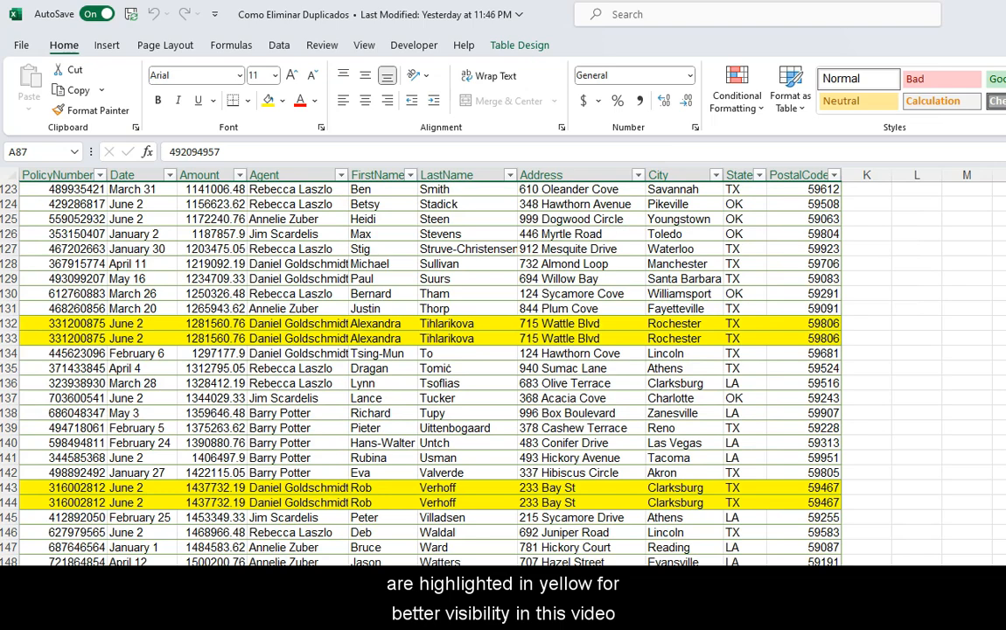
scroll(453, 367, "up", 20)
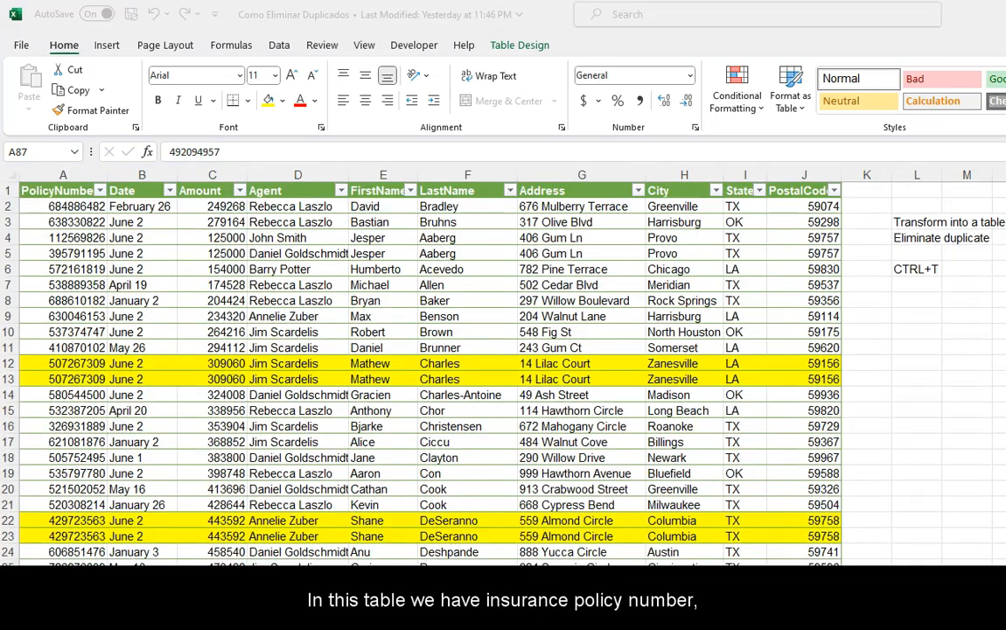
left_click(72, 190)
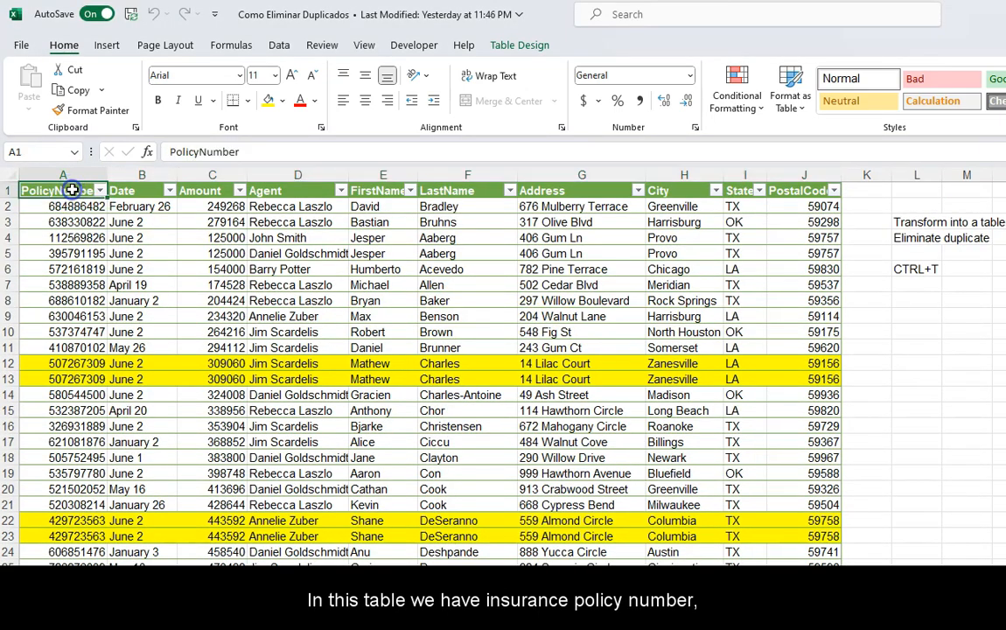
left_click(138, 190)
left_click(212, 190)
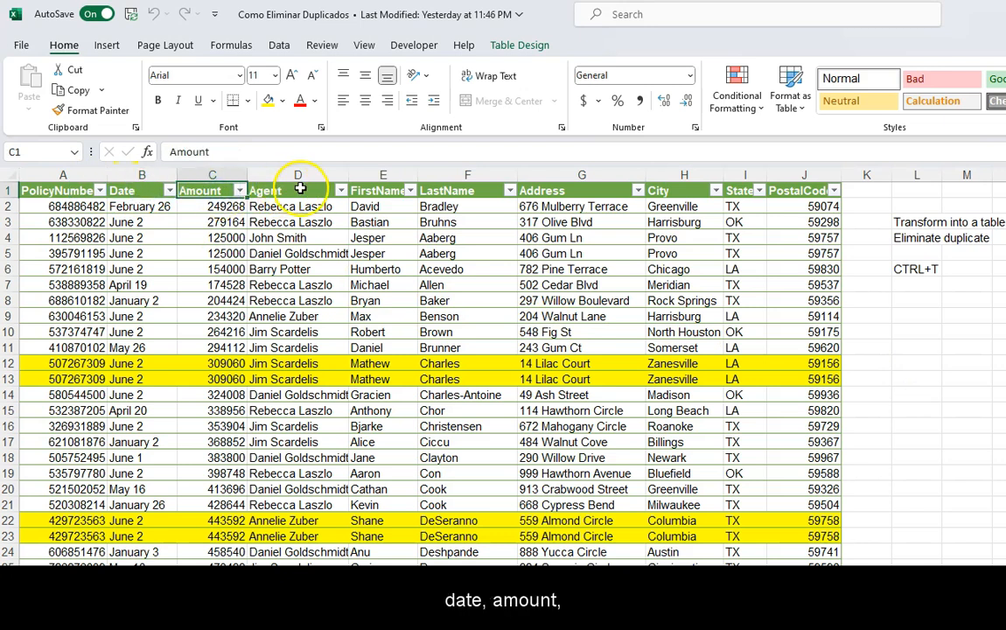
left_click(299, 190)
left_click(382, 191)
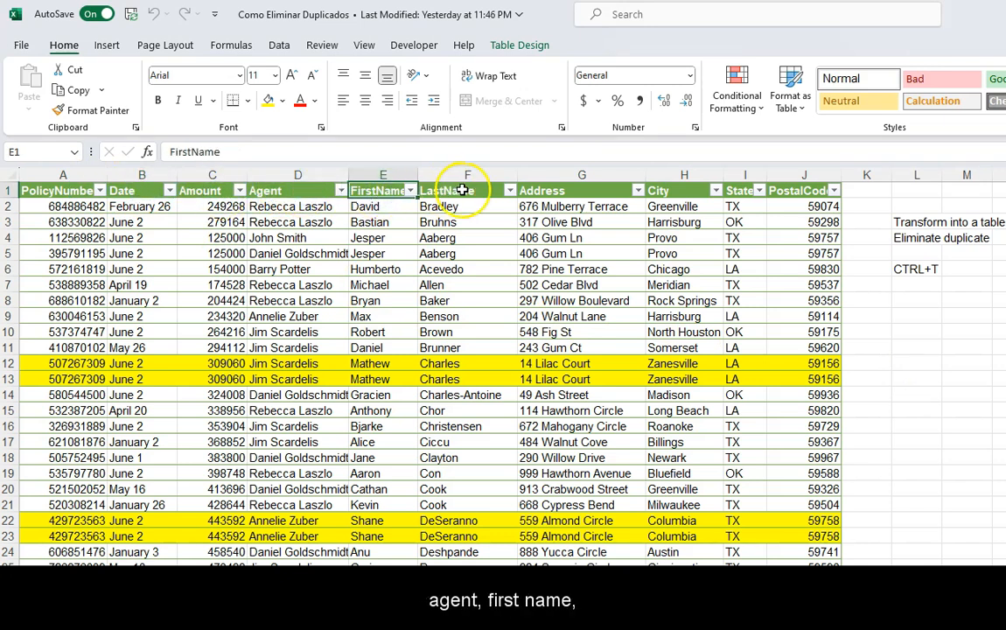
left_click(462, 190)
left_click(585, 189)
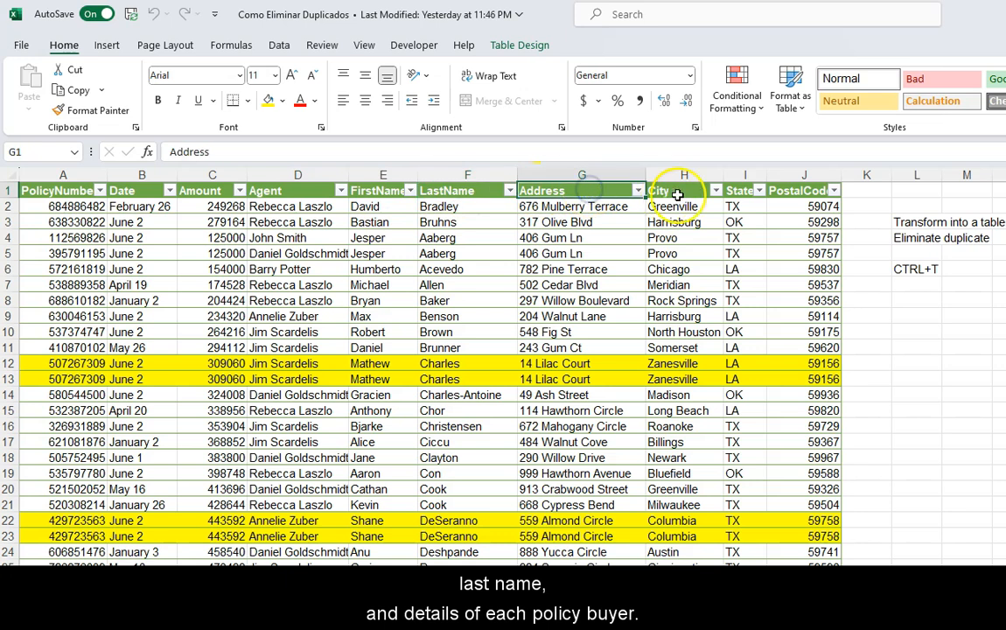
left_click(702, 192)
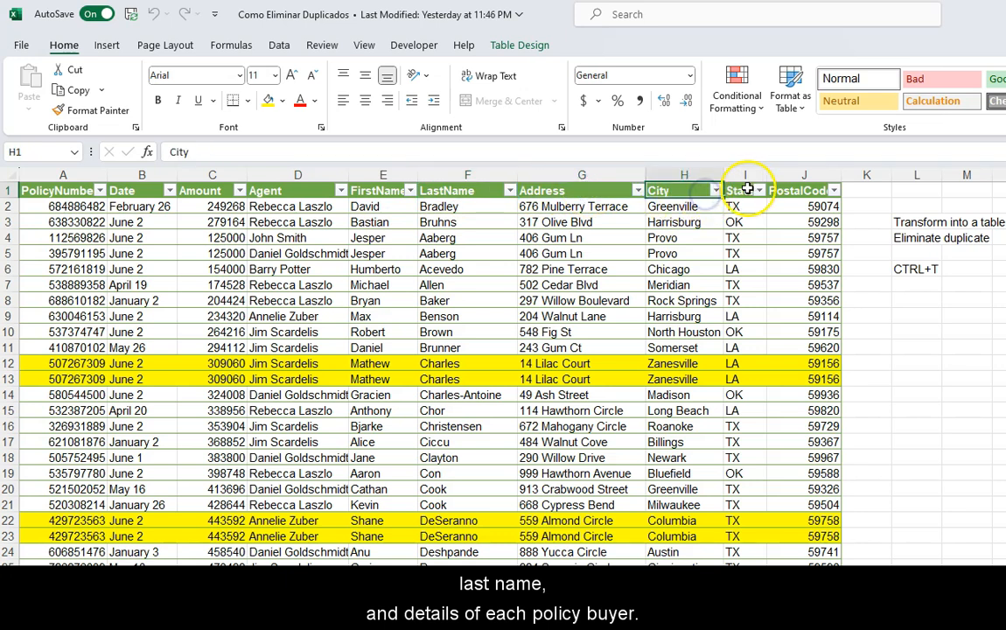
left_click(748, 191)
left_click(812, 190)
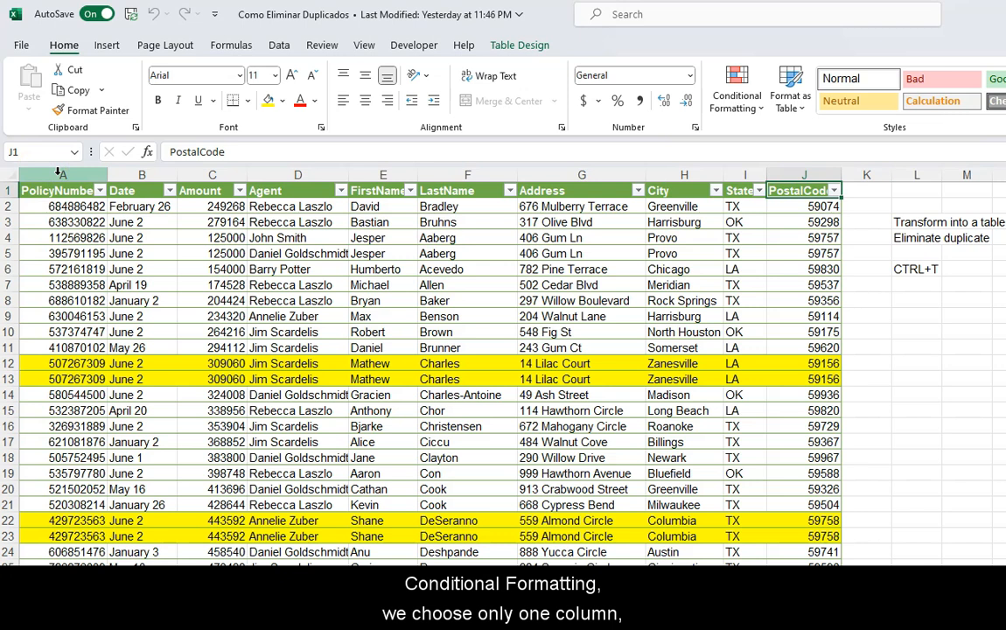
Step: Apply a Duplicate Values conditional format with Yellow Fill with Dark Yellow Text to the PolicyNumber column
left_click(59, 174)
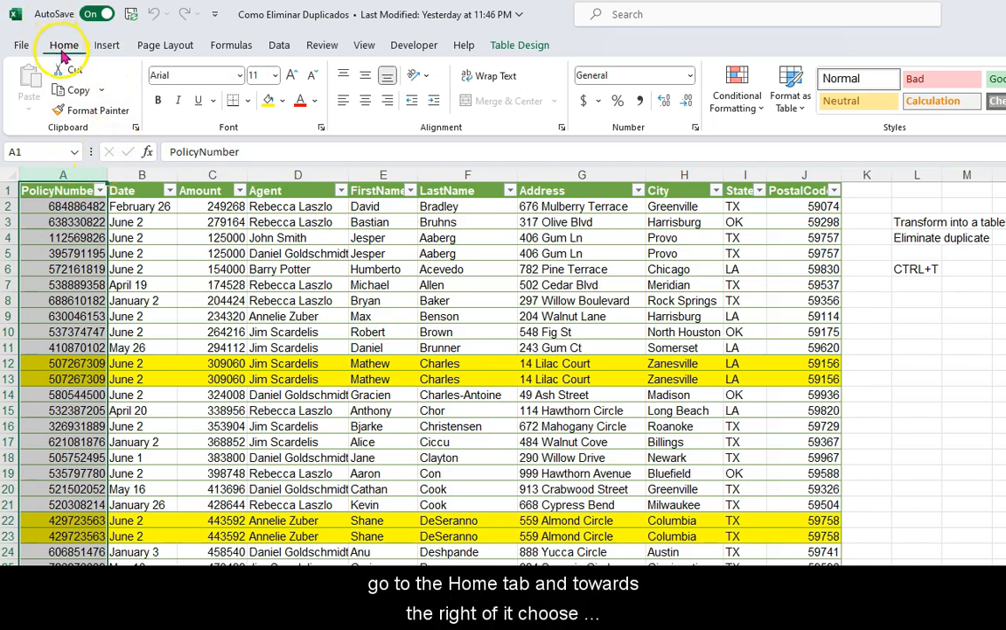
left_click(752, 104)
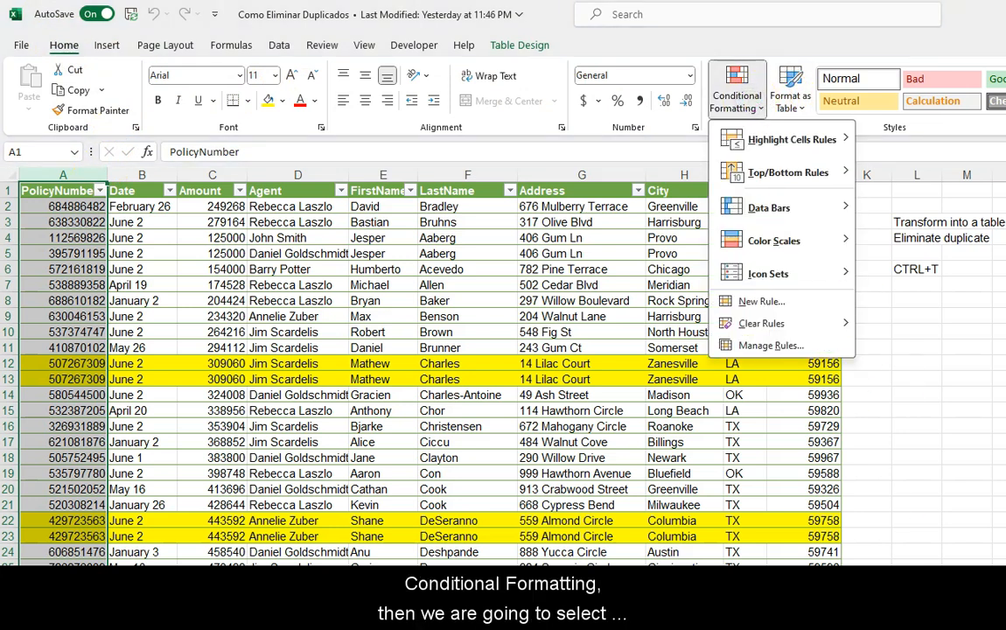
left_click(812, 146)
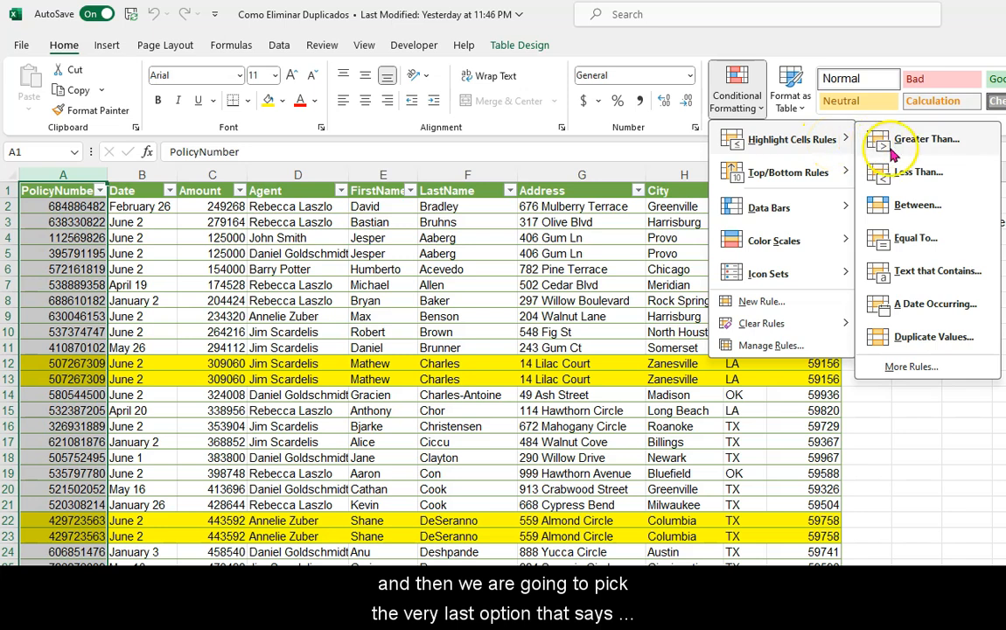
left_click(920, 348)
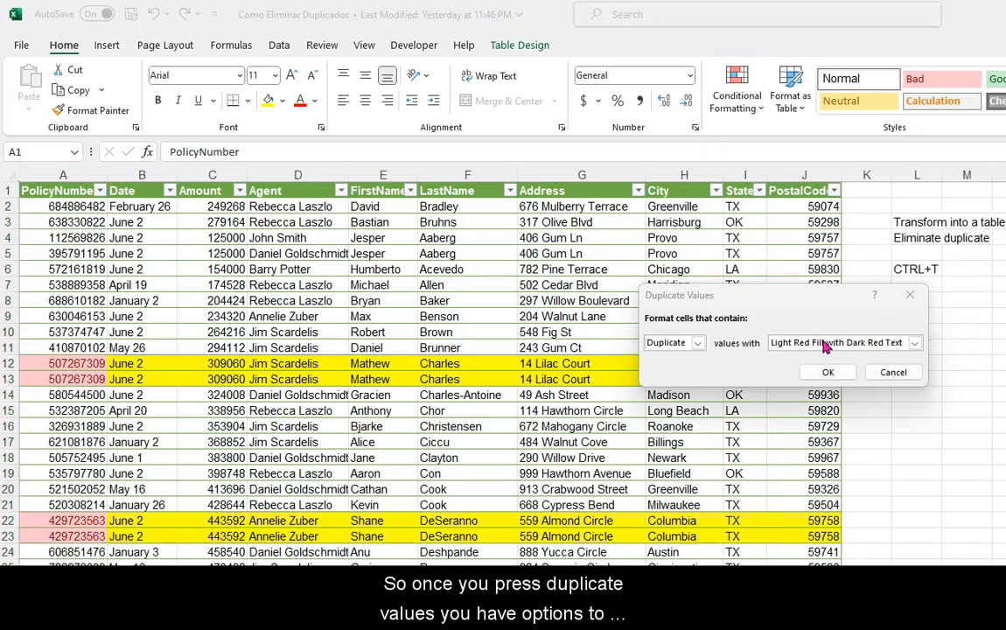
left_click(914, 343)
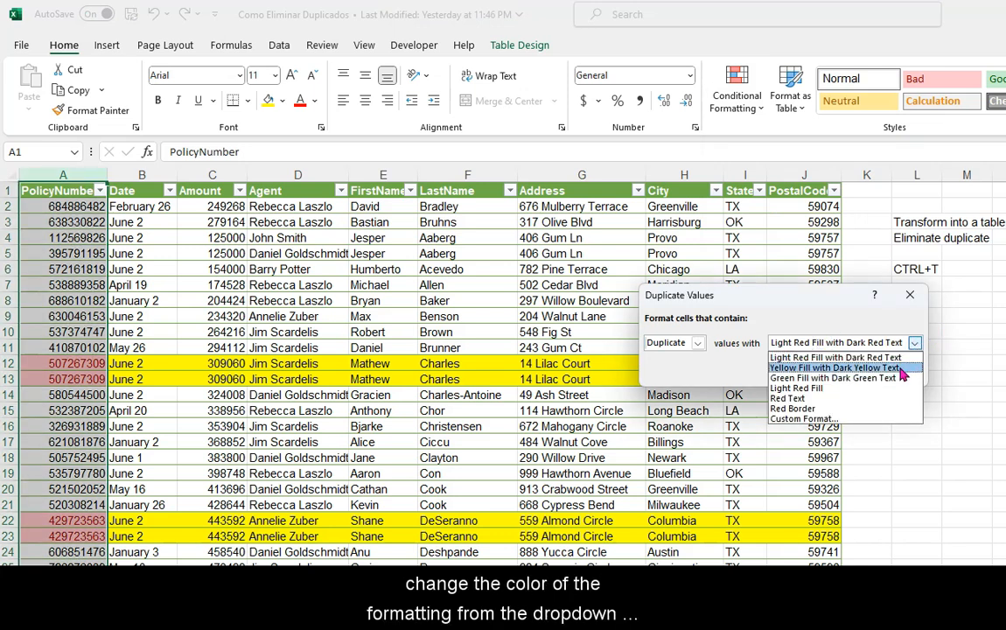
left_click(906, 370)
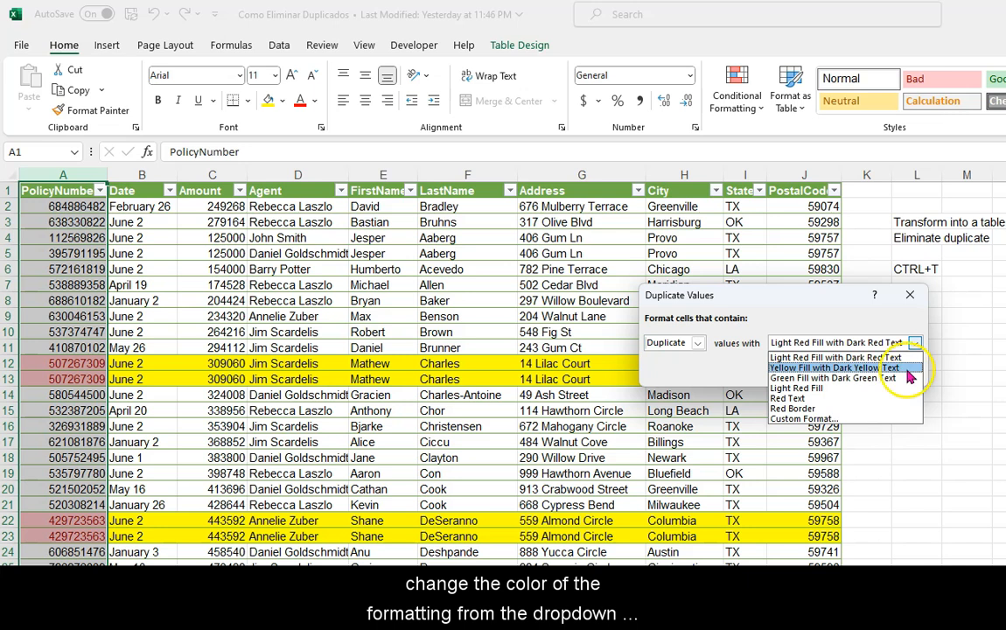
left_click(906, 369)
left_click(834, 373)
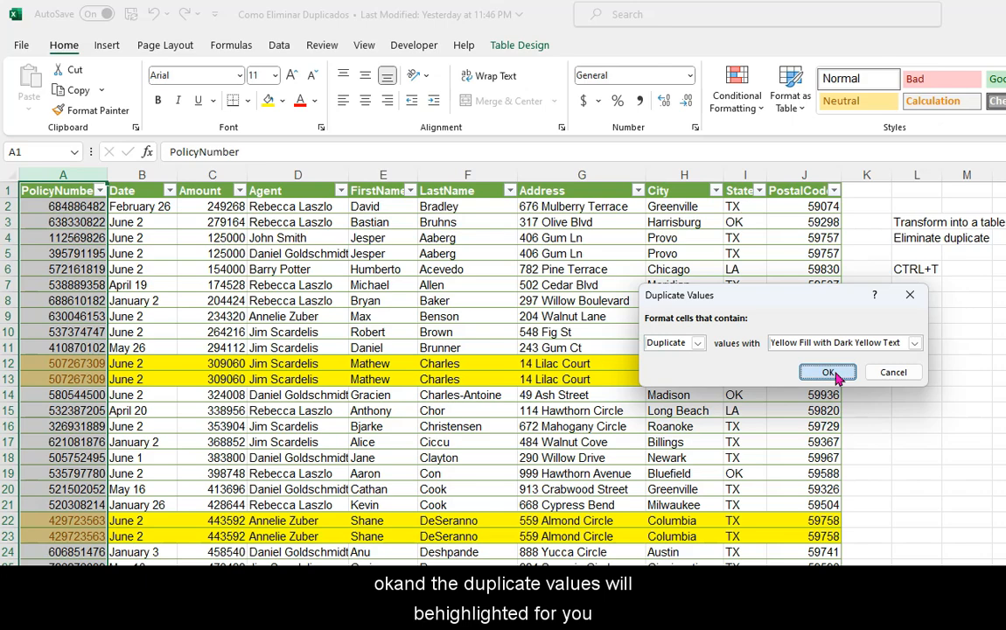
left_click(834, 374)
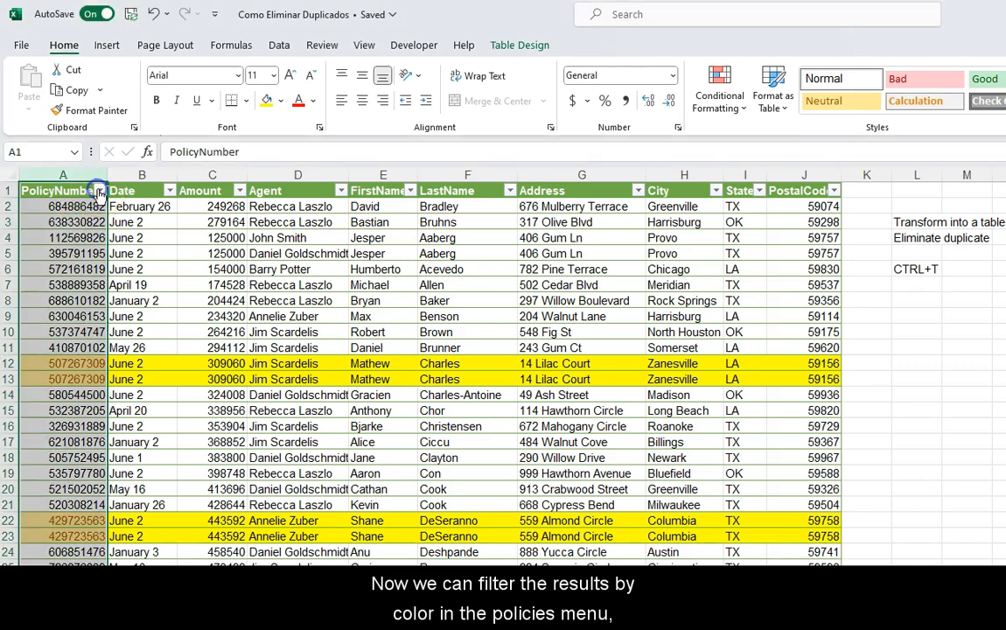
Step: Sort the PolicyNumber column by its yellow cell color and select the duplicate rows 2 to 24
left_click(100, 190)
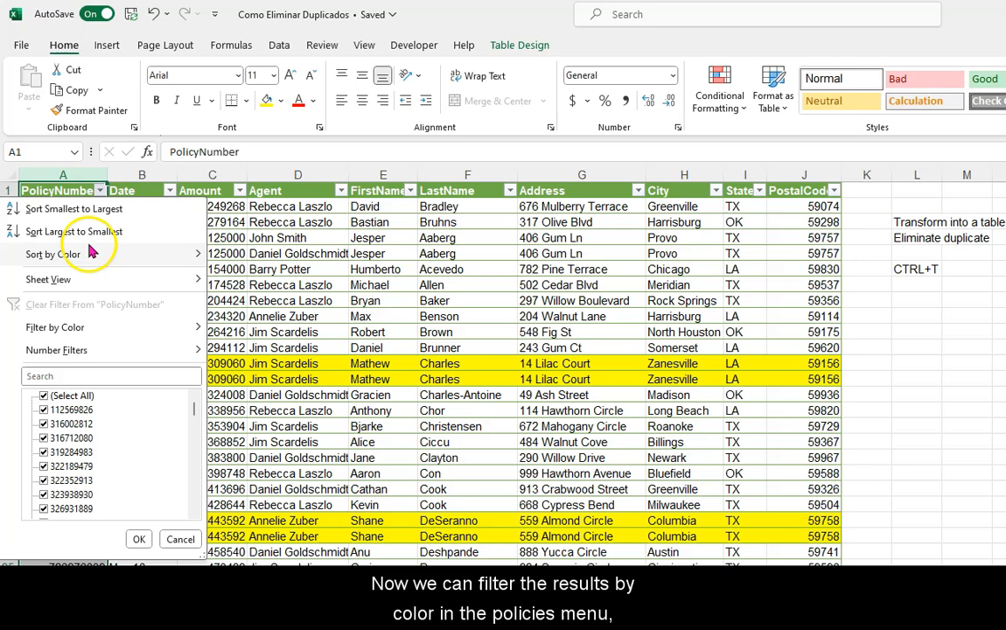
mouse_move(175, 256)
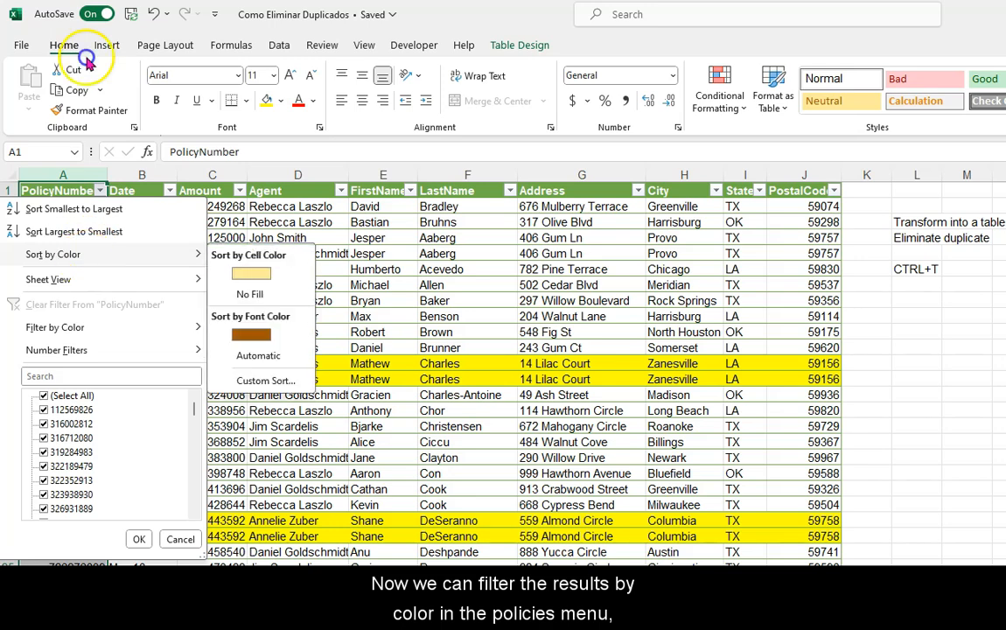
left_click(251, 273)
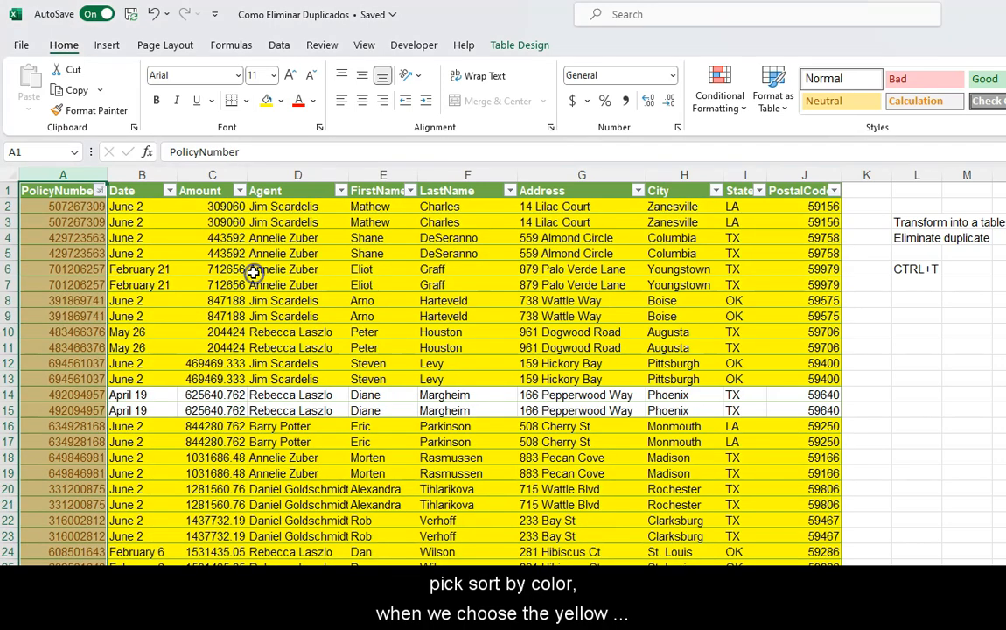
left_click(64, 222)
left_click(52, 208)
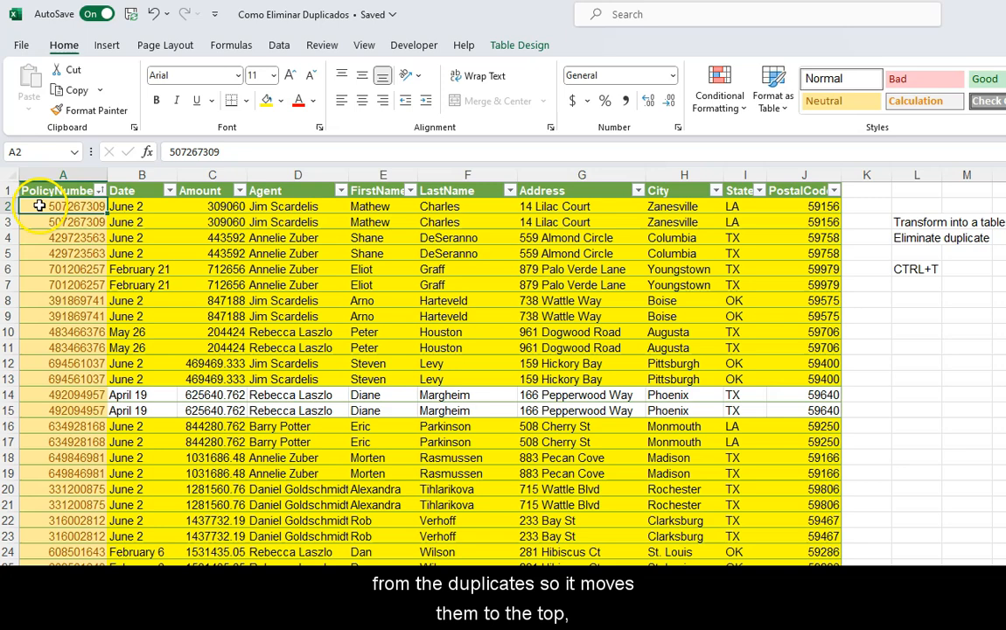
left_click_drag(13, 205, 44, 557)
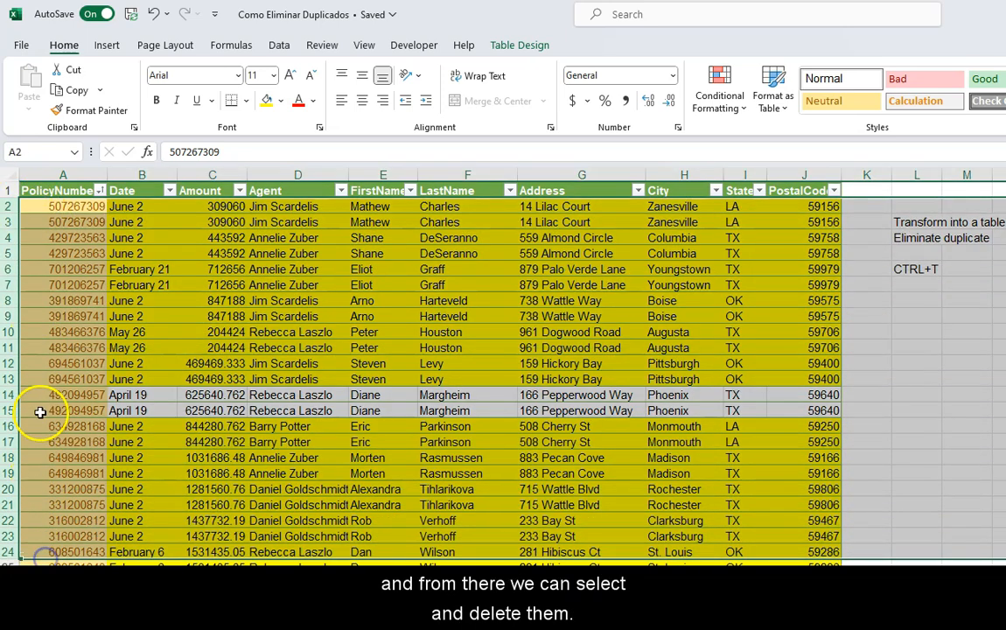
right_click(39, 405)
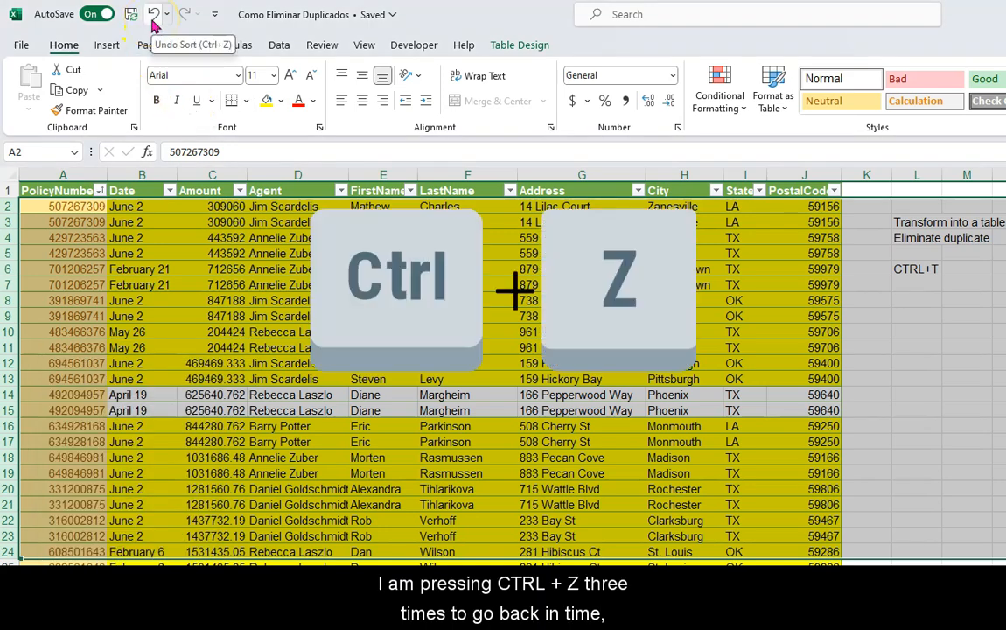
Step: Undo the color sort and the duplicate-value conditional formatting, and clear the column selection
left_click(152, 18)
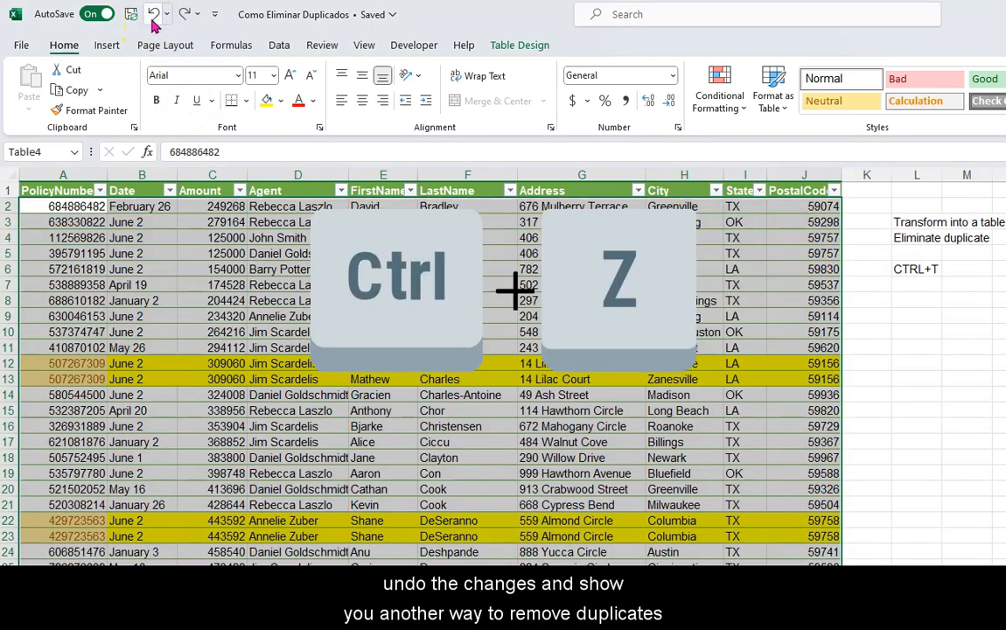
left_click(152, 18)
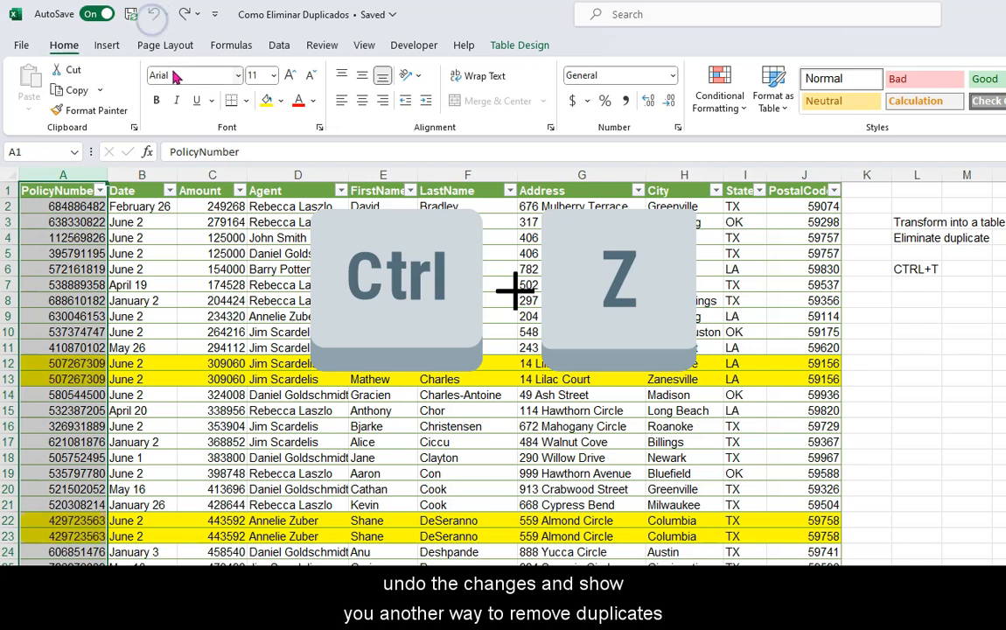
left_click(344, 393)
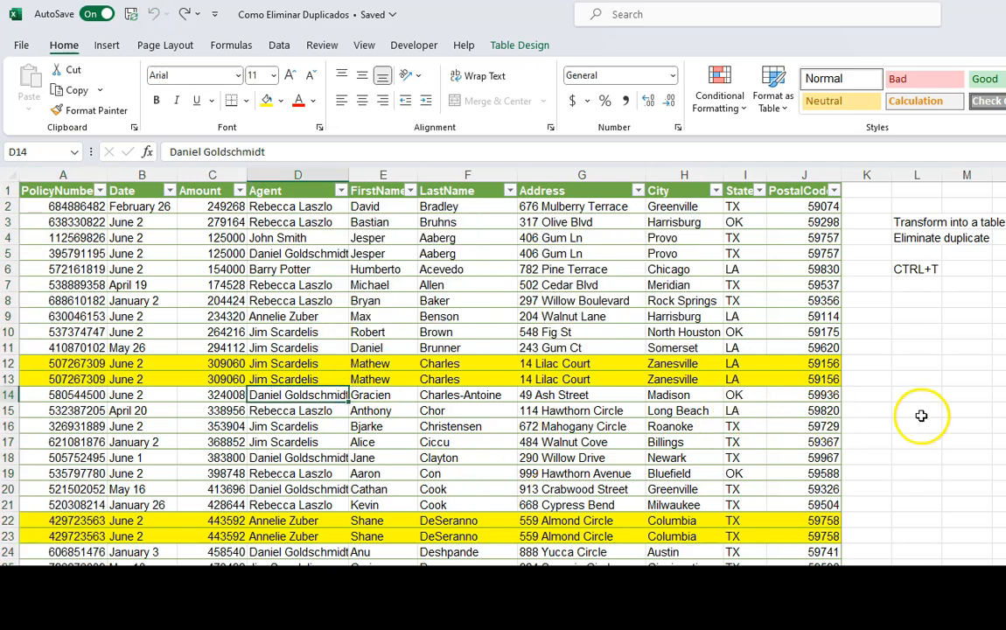
left_click(916, 413)
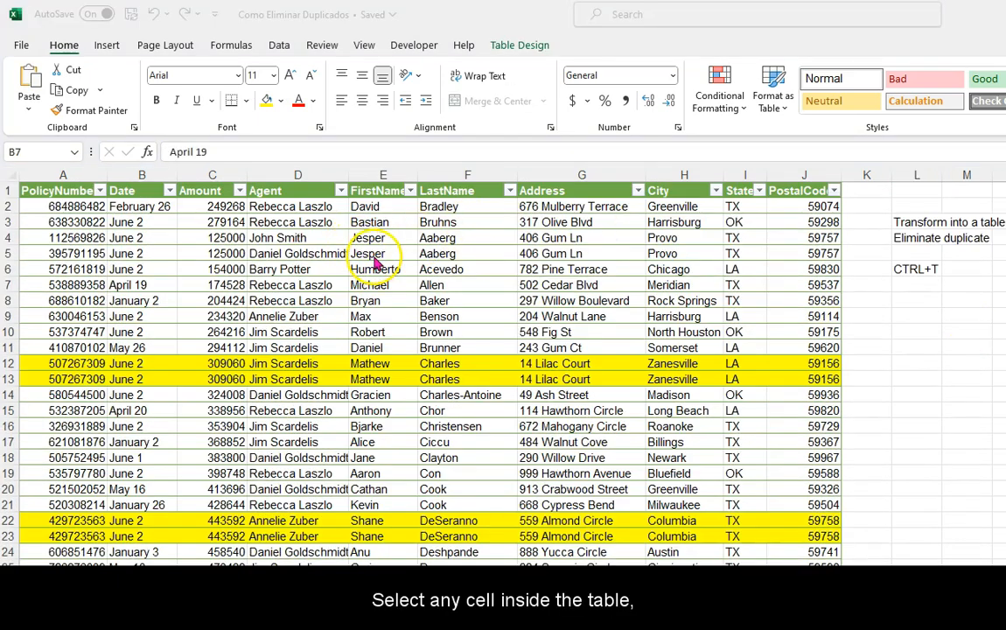
Step: Copy only the unique records of the policy table $A$1:$J$159 to cell N1 with an advanced filter
left_click(382, 240)
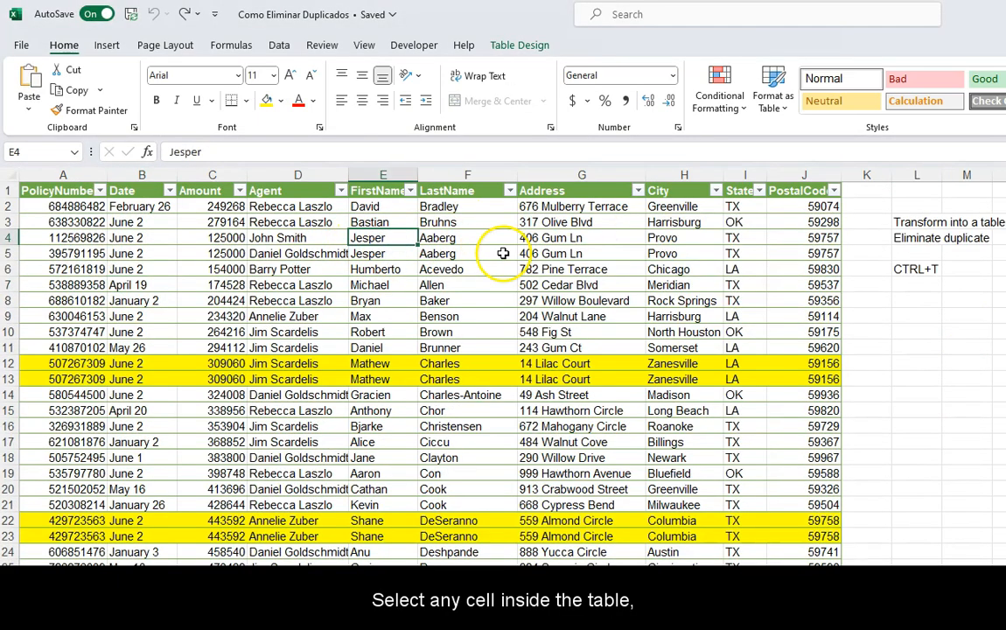
left_click(277, 48)
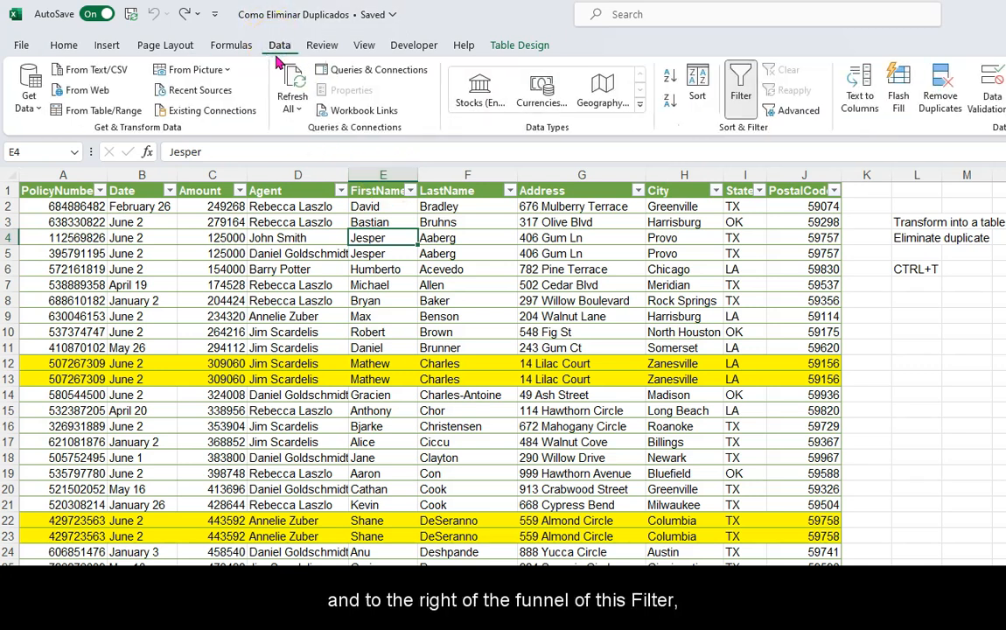
left_click(792, 117)
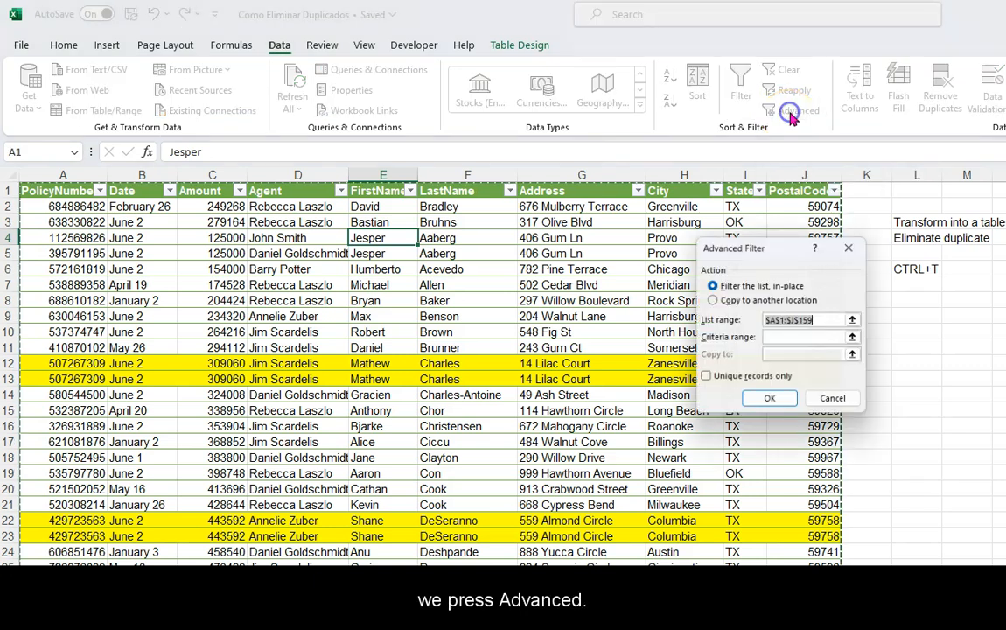
left_click(819, 286)
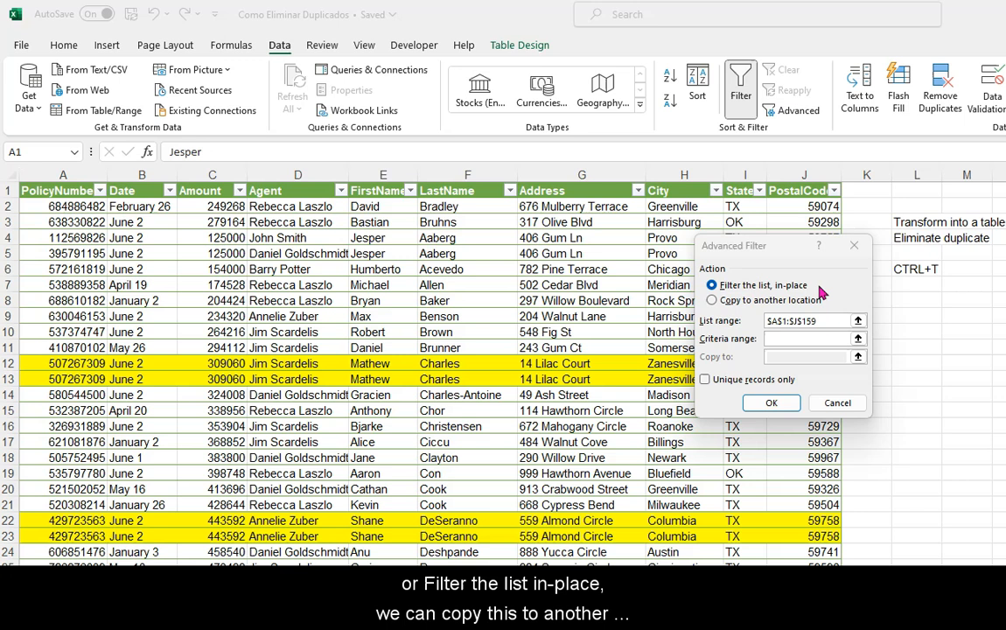
left_click(828, 306)
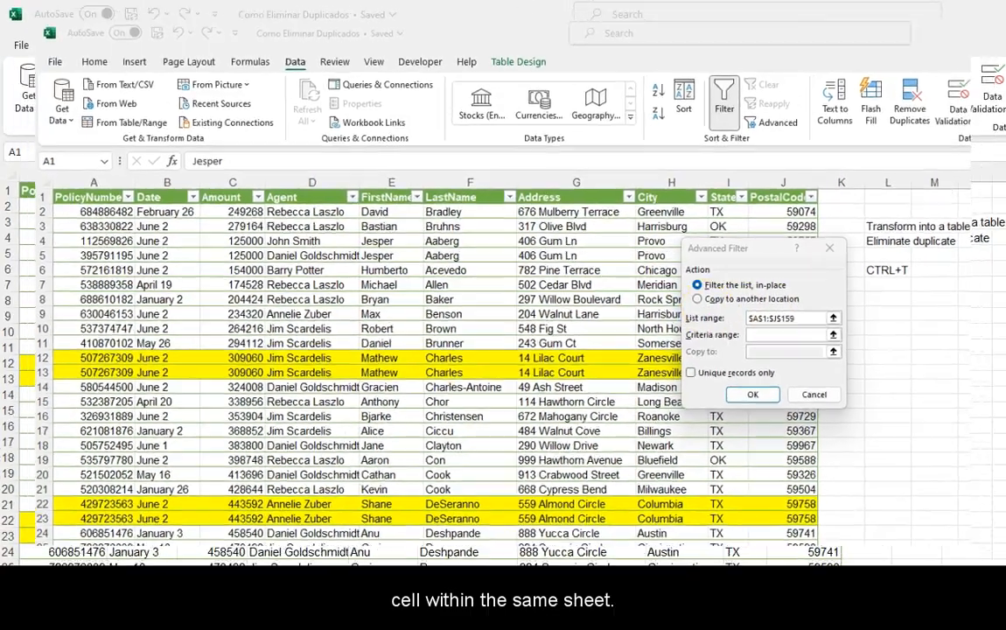
left_click(715, 268)
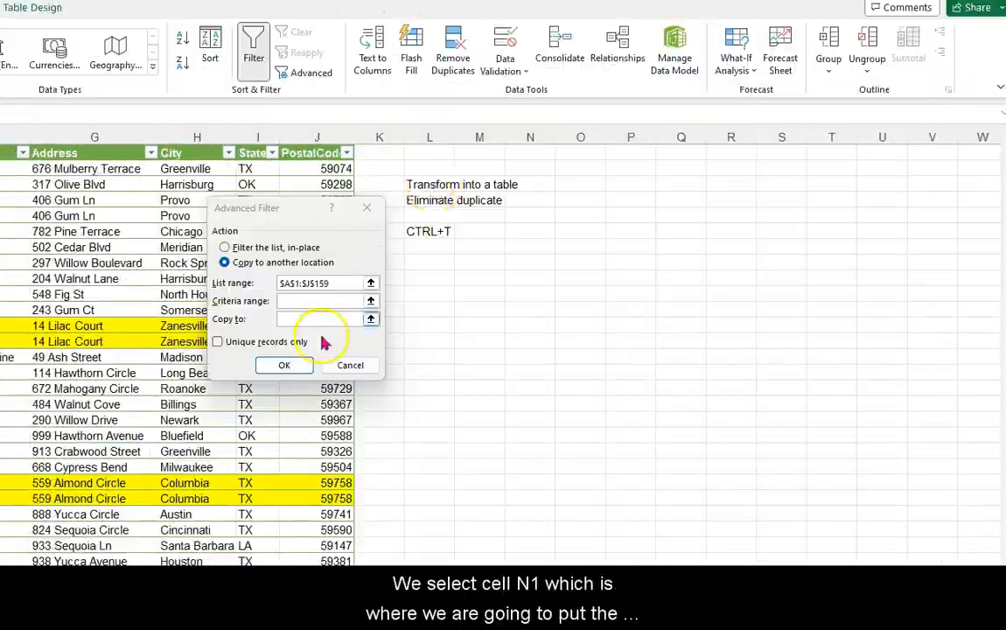
left_click(801, 325)
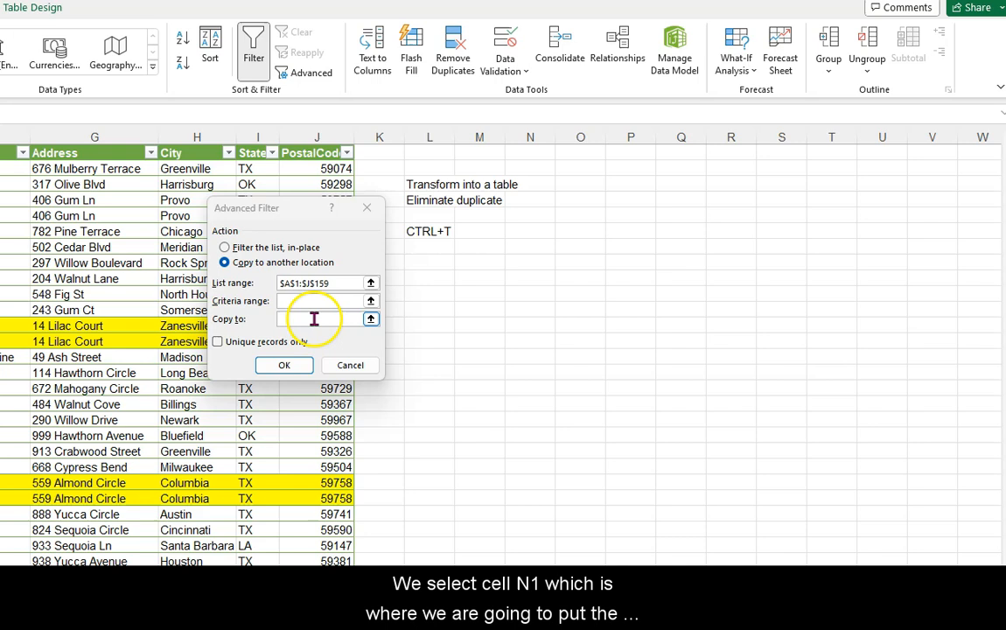
left_click(546, 153)
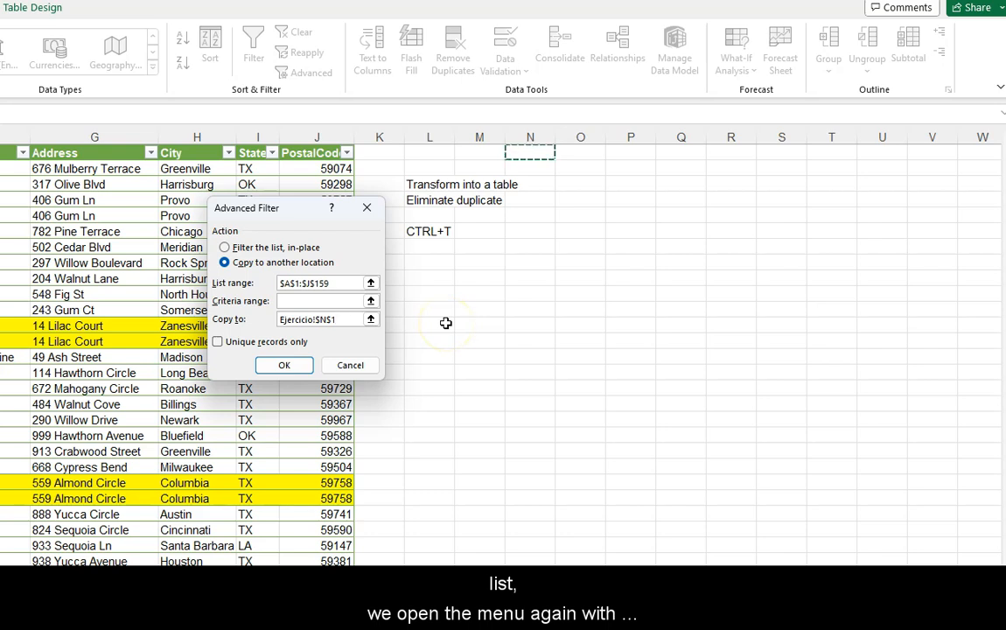
left_click(218, 341)
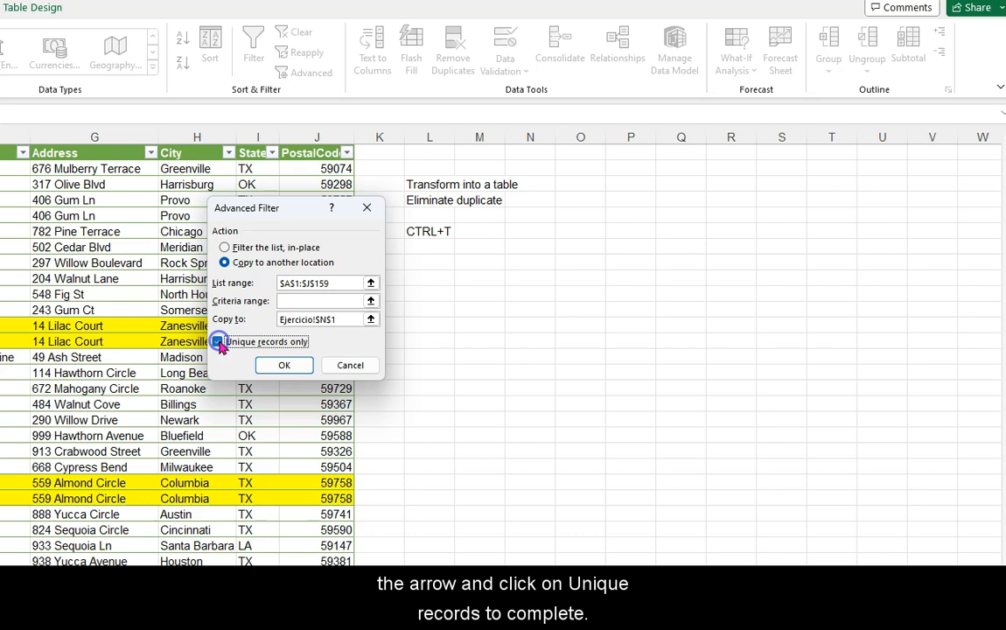
left_click(285, 365)
Step: Clear the notes in cells L3:M6 between the policy table and the copied list
scroll(292, 366, "right", 1)
left_click(388, 182)
left_click_drag(389, 182, 428, 232)
key("Delete")
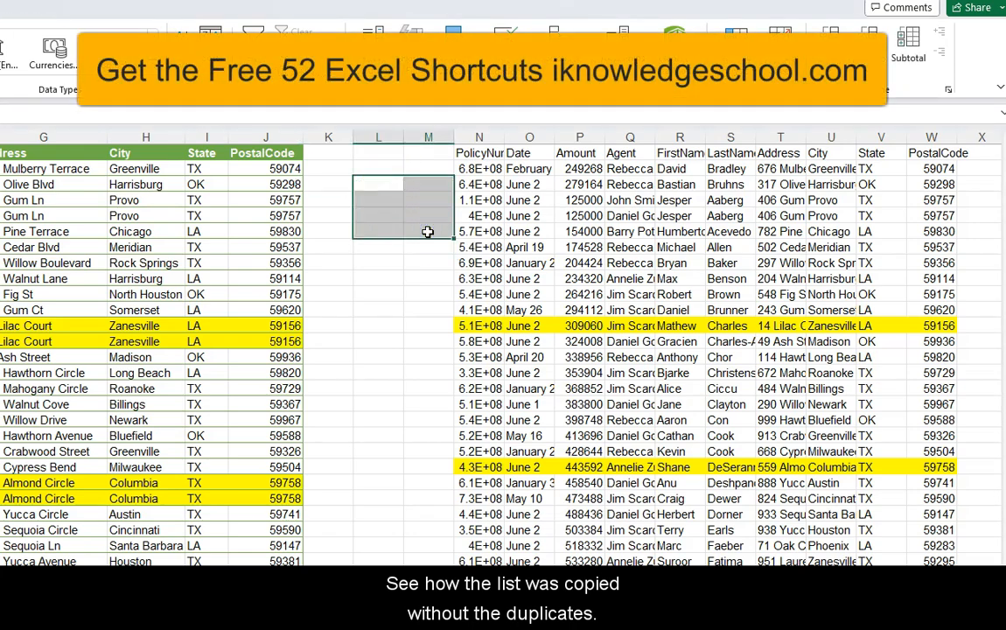
Step: Apply the General number format to the copied policy numbers in column N and autofit the column's width
scroll(651, 288, "down", 12)
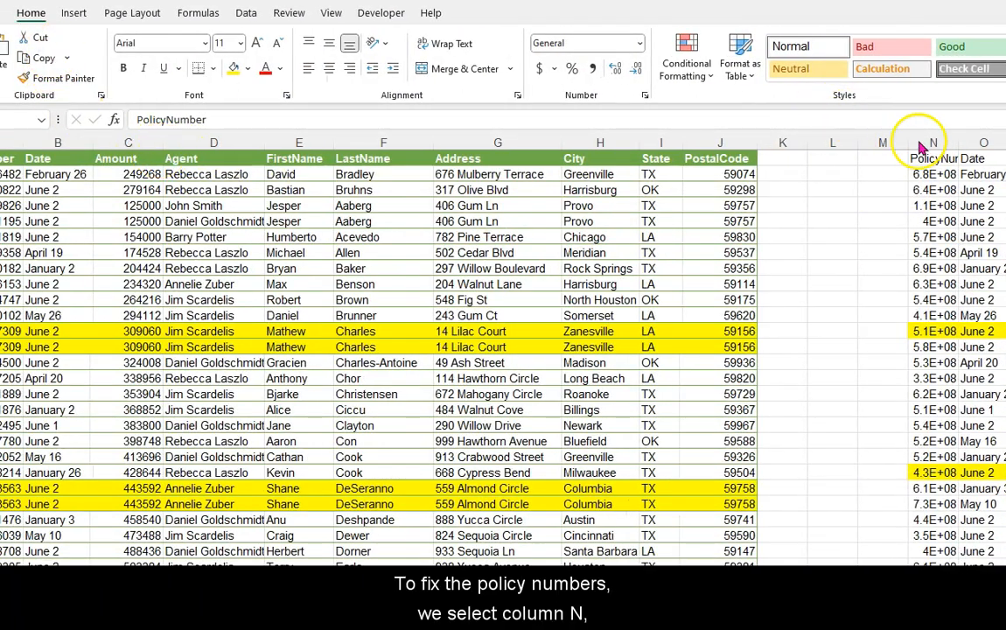
left_click(920, 146)
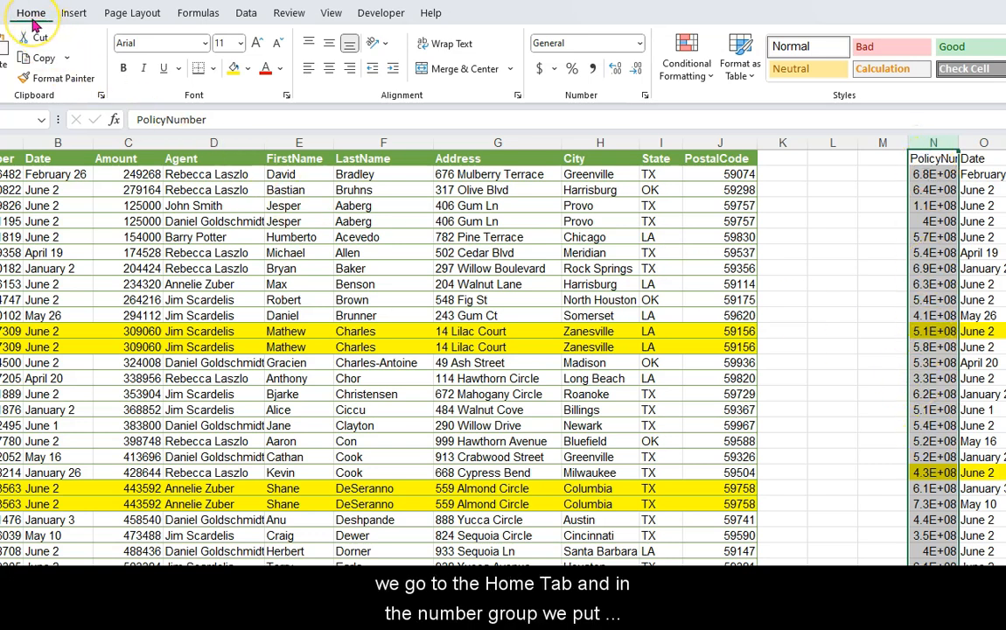
left_click(639, 46)
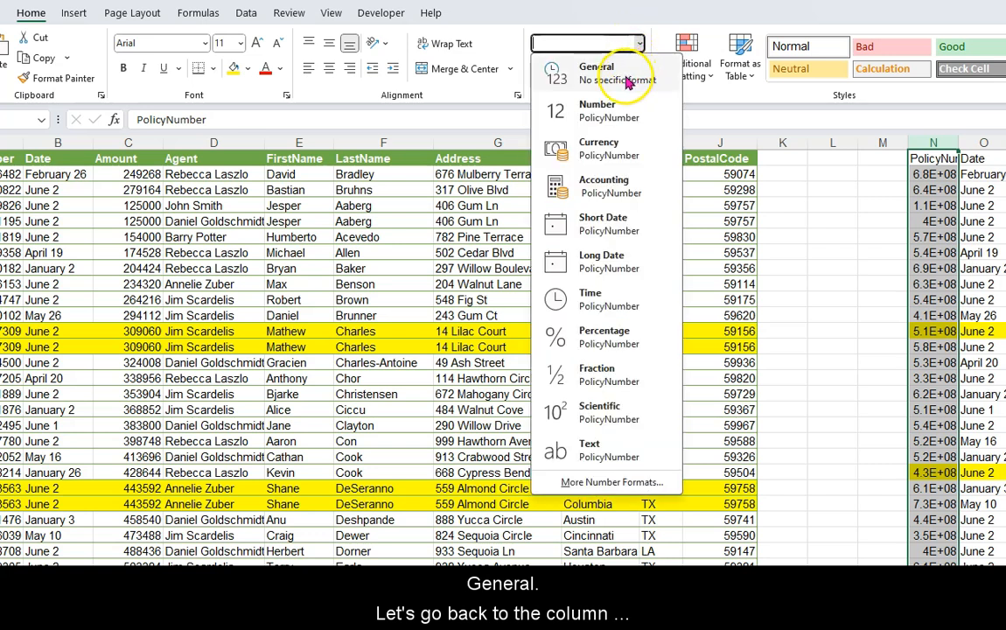
left_click(626, 78)
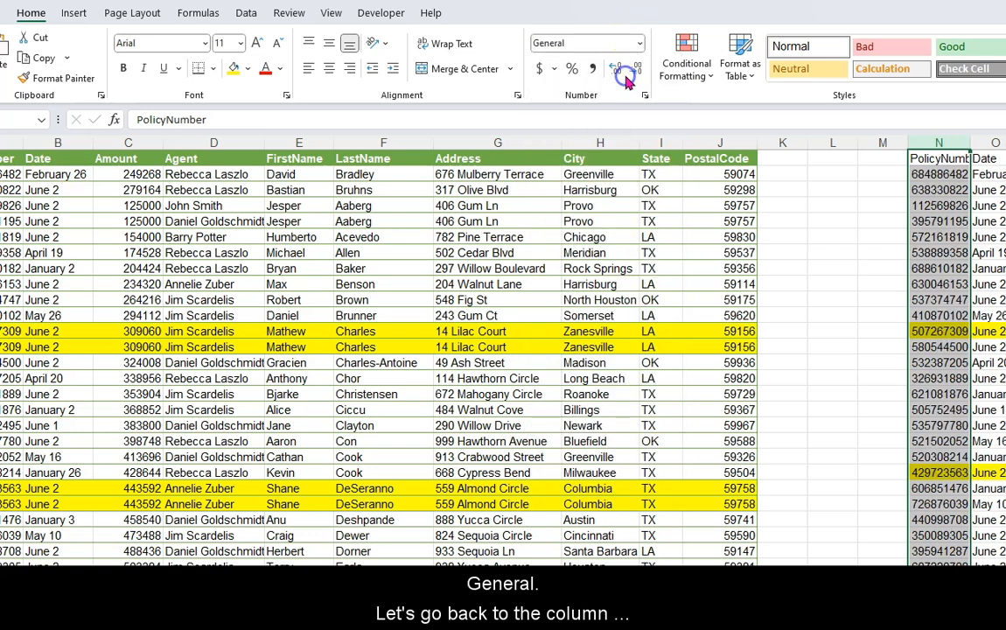
double_click(972, 143)
left_click(952, 221)
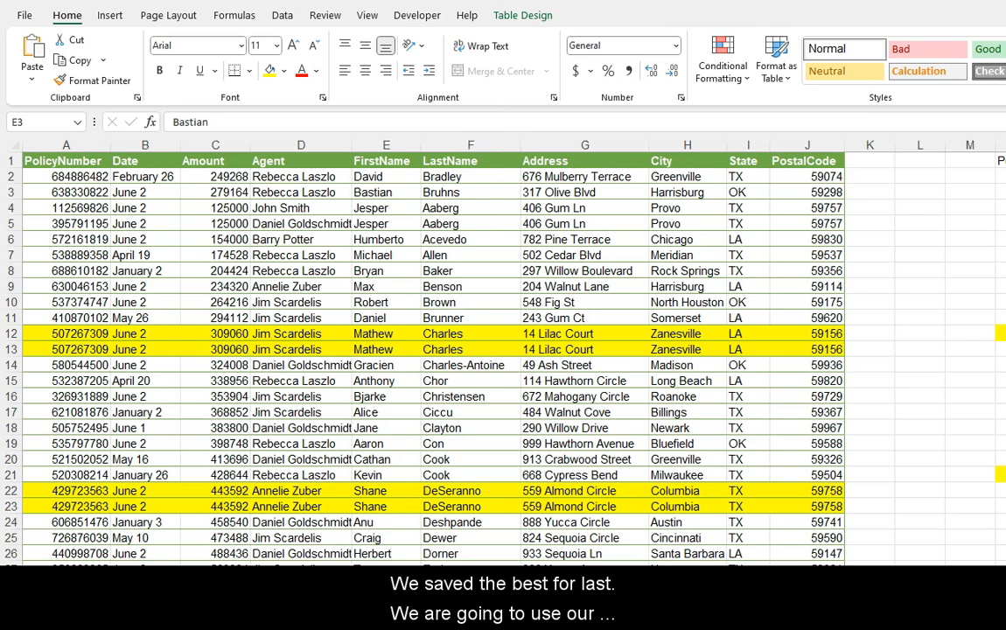
Step: Remove the duplicate rows from the original policy table, comparing all columns and treating the data as having headers
left_click(283, 17)
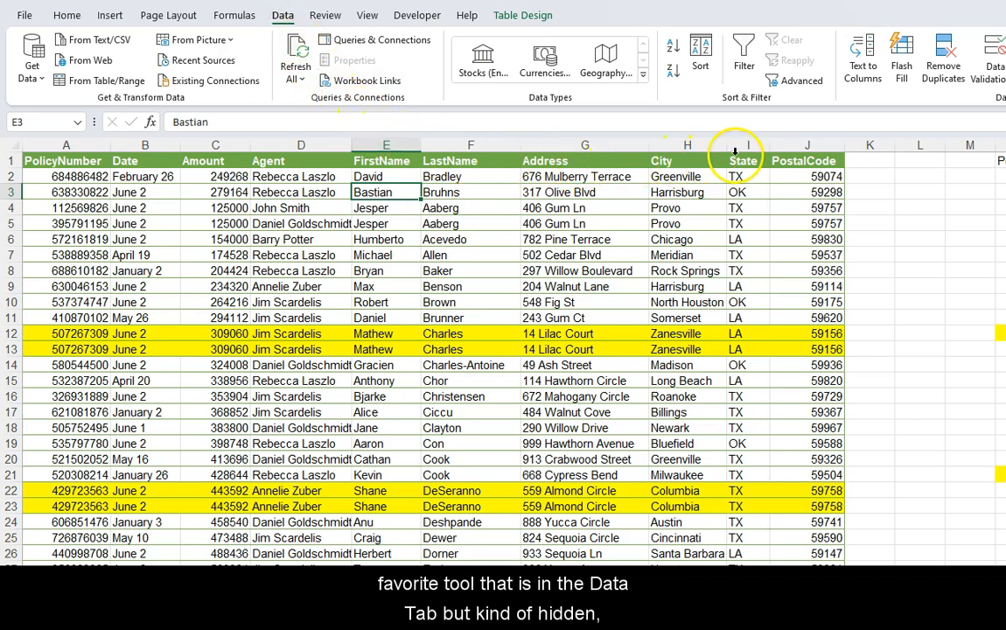
left_click(944, 70)
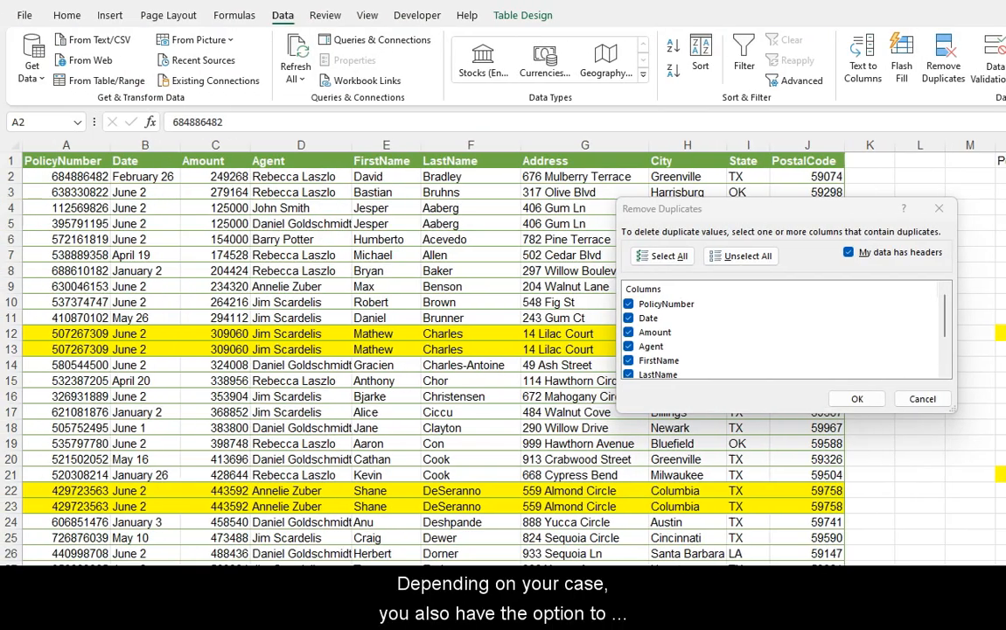
left_click(743, 261)
left_click(675, 259)
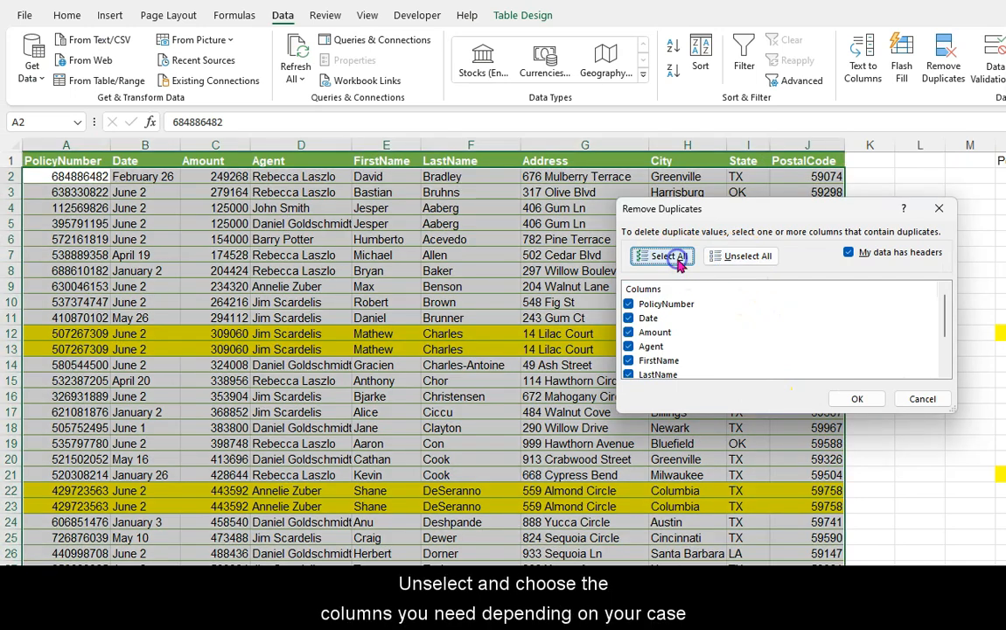
left_click(630, 305)
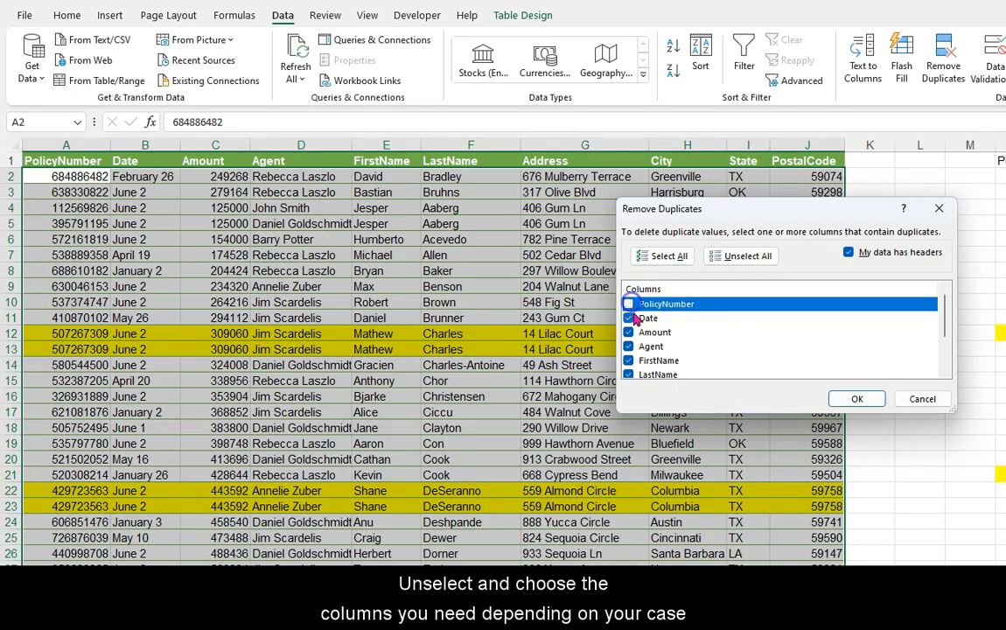
left_click(628, 303)
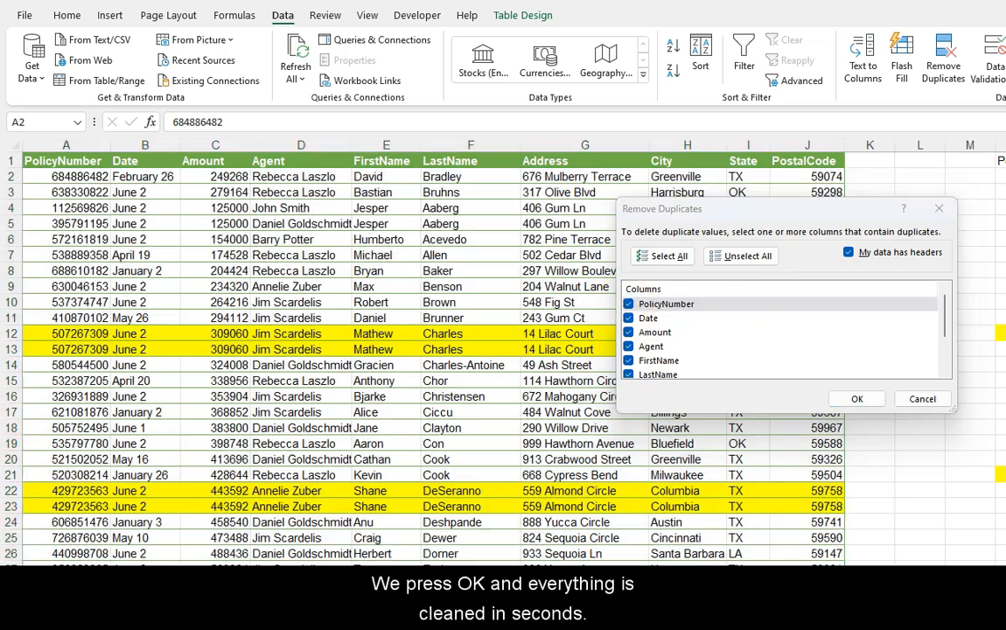
left_click(856, 399)
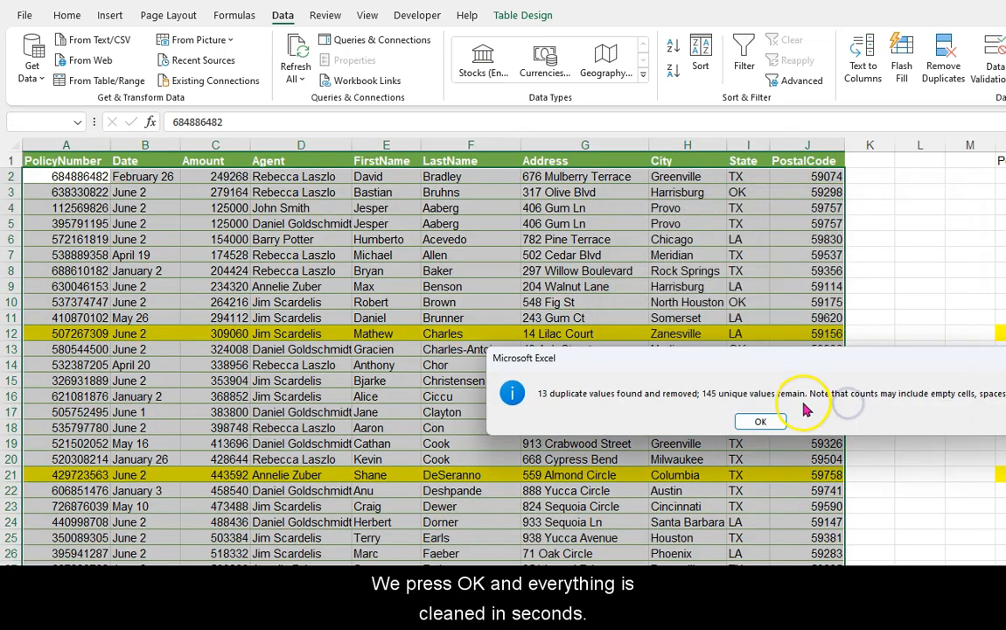